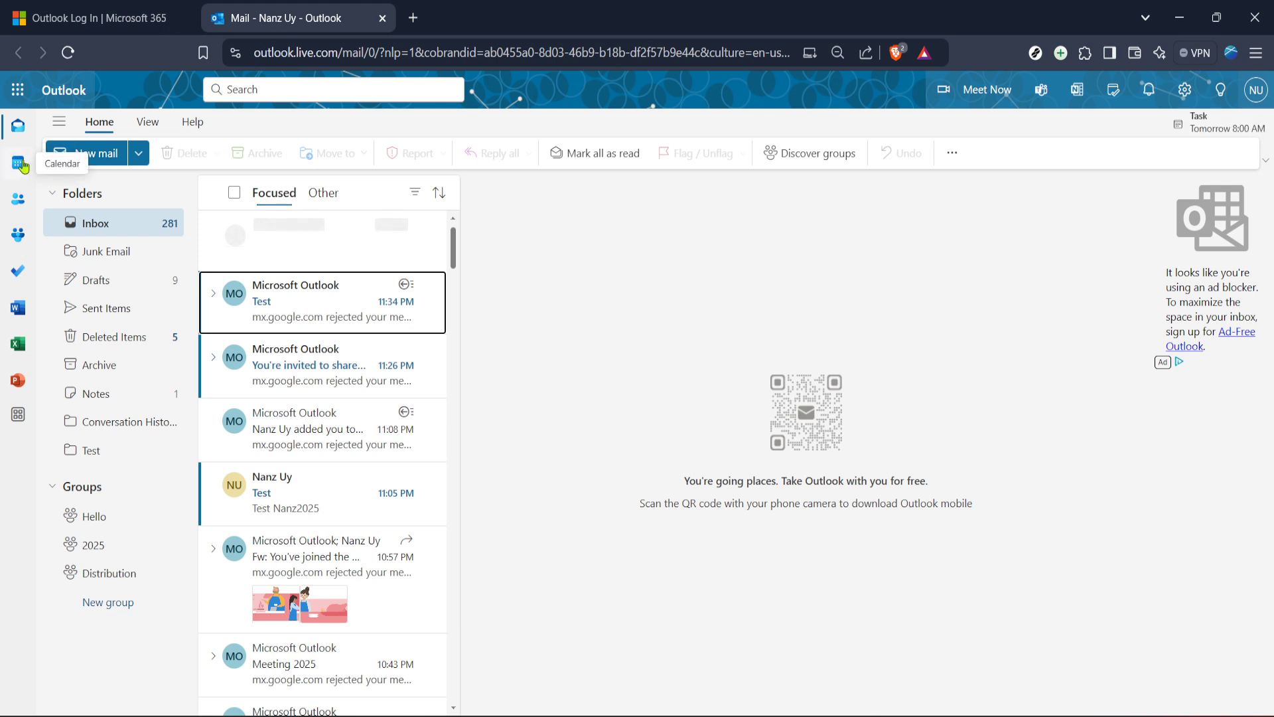
- Switch from mail to the Outlook calendar and open the Add calendar dialog
{"action": "left_click", "coordinate": [23, 165]}
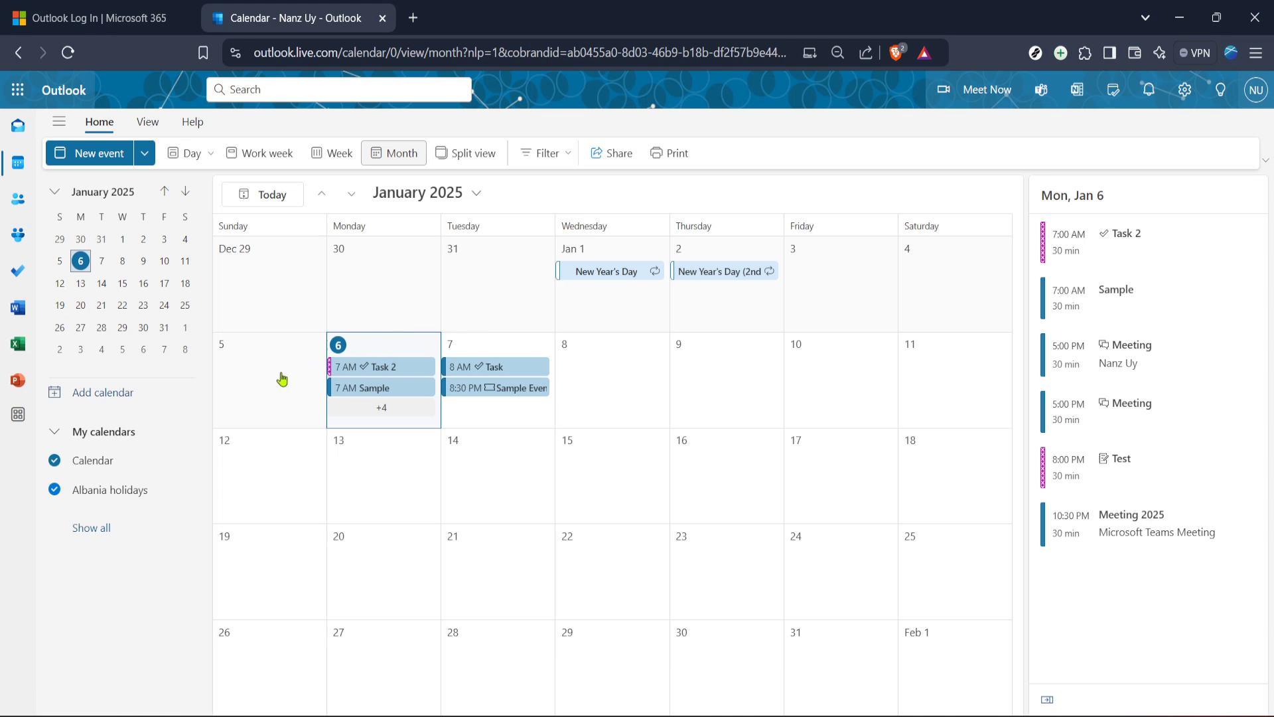
{"action": "left_click", "coordinate": [120, 399]}
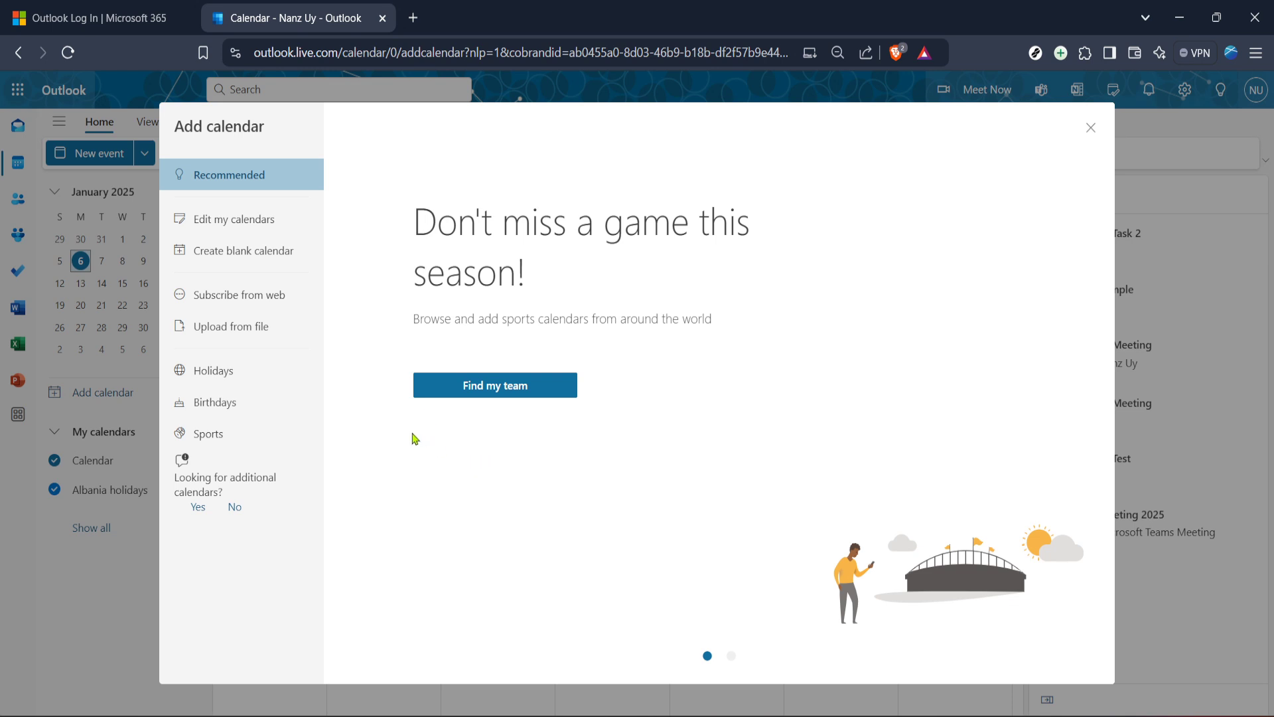
- In Holidays, uncheck Albania, filter the countries by 'un', and check United Kingdom
{"action": "left_click", "coordinate": [240, 379]}
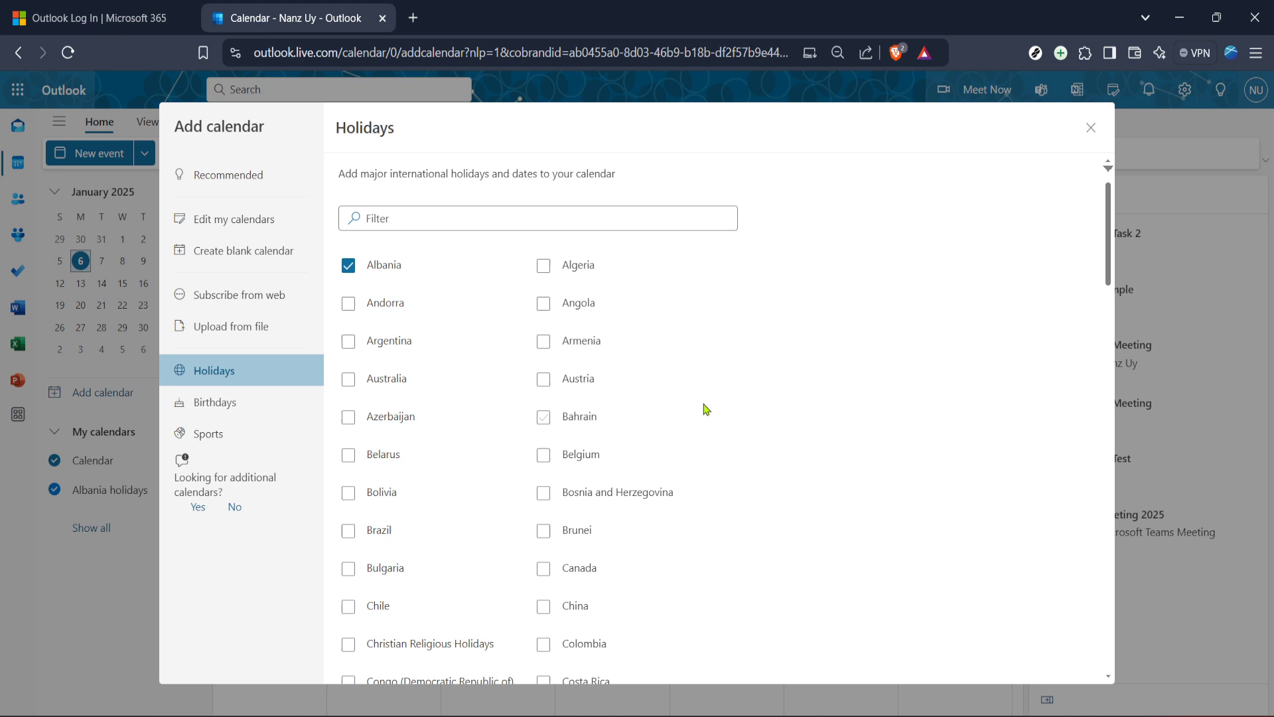
{"action": "left_click", "coordinate": [421, 270]}
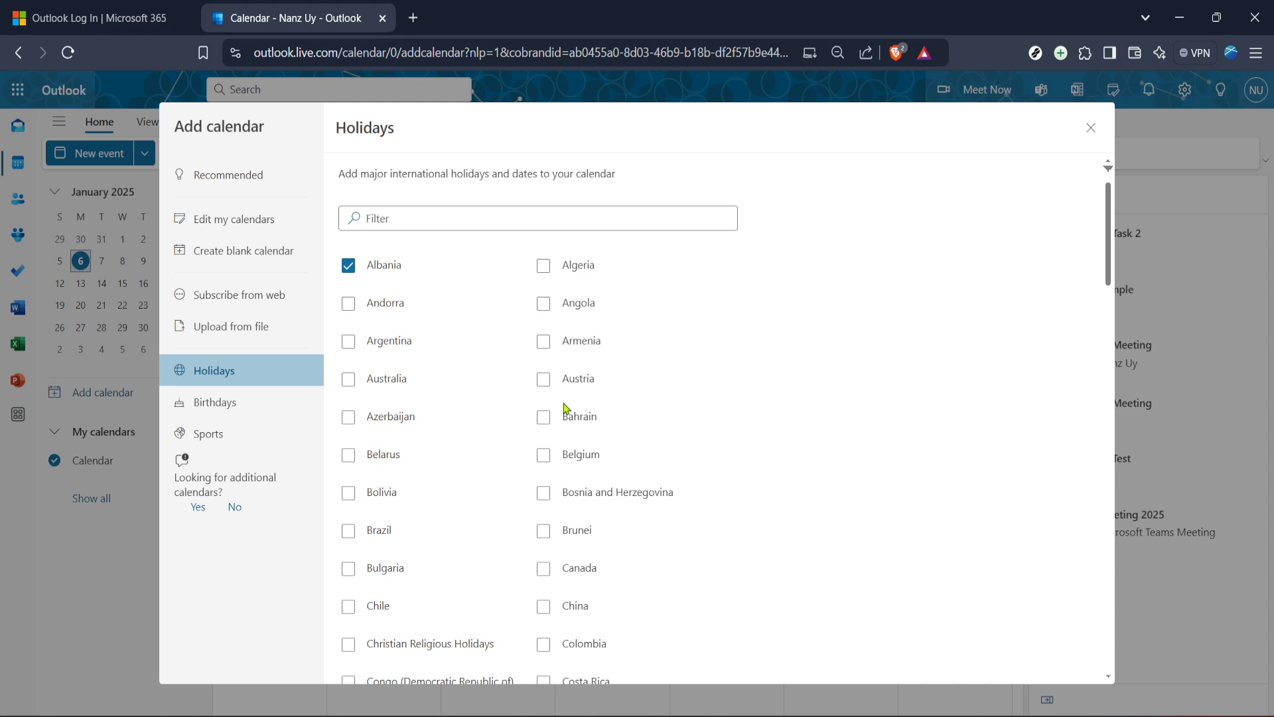
{"action": "left_click", "coordinate": [471, 225]}
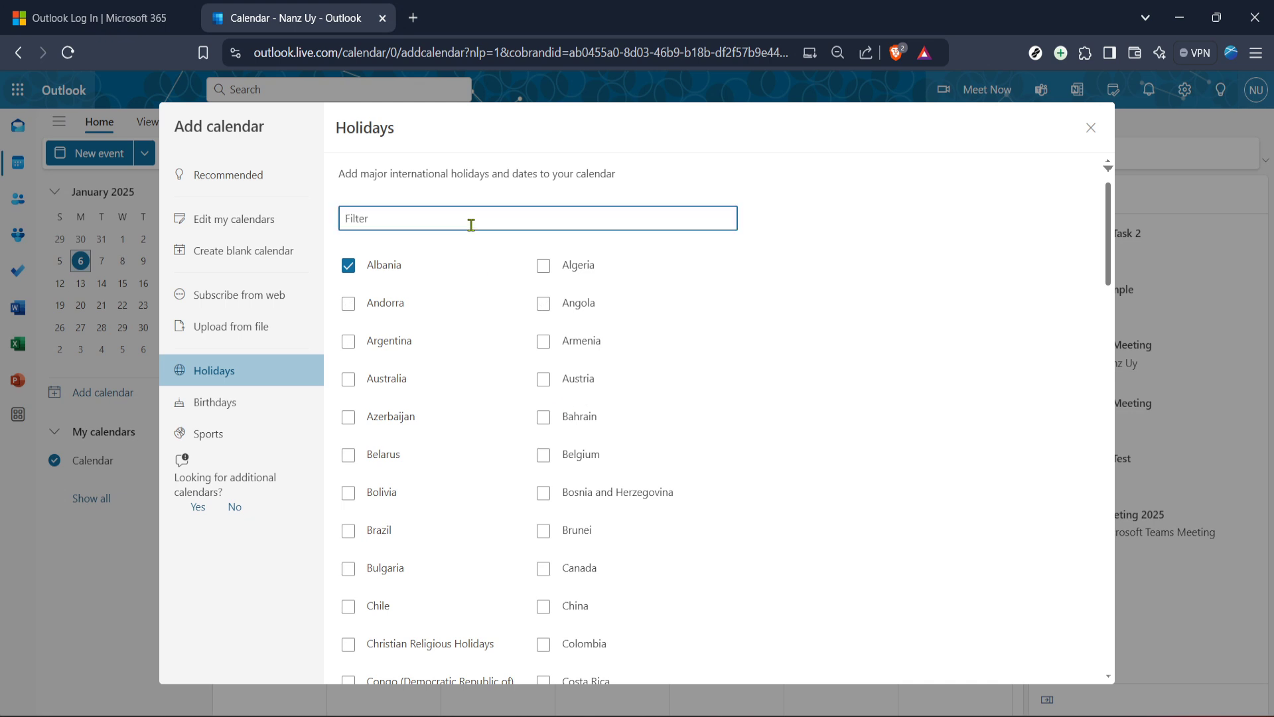
{"action": "type", "text": "u"}
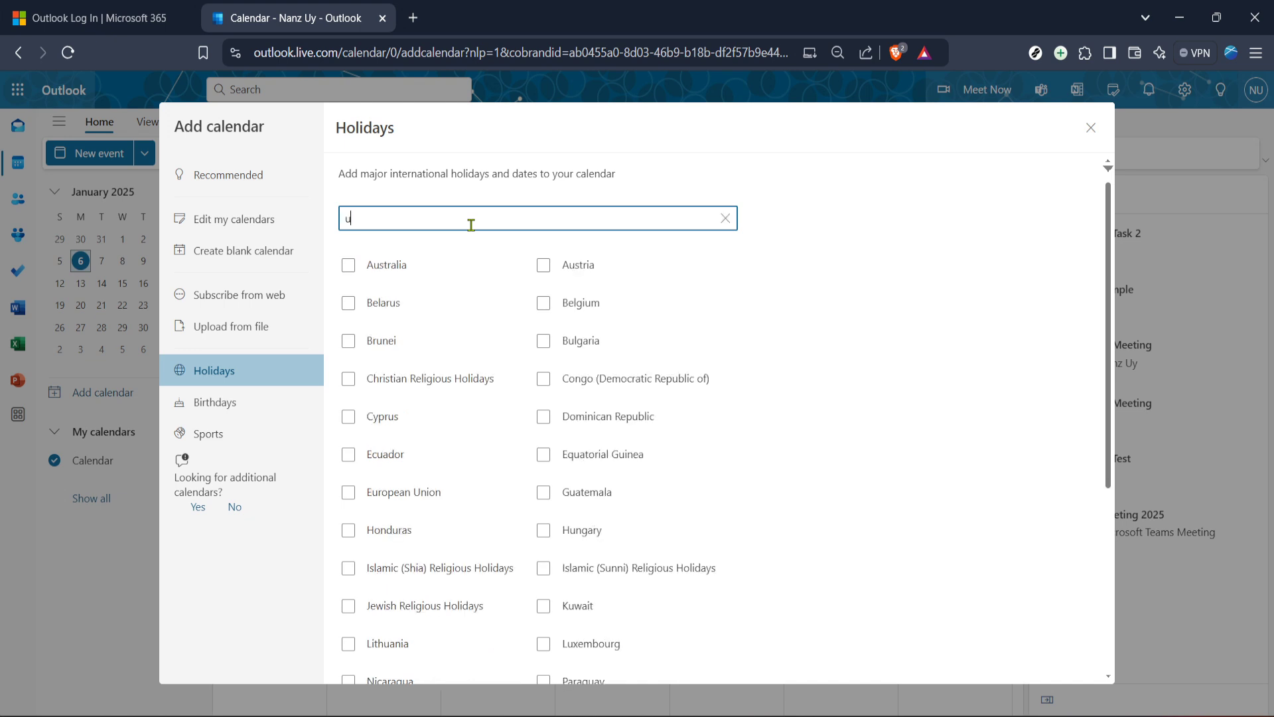
{"action": "type", "text": "n"}
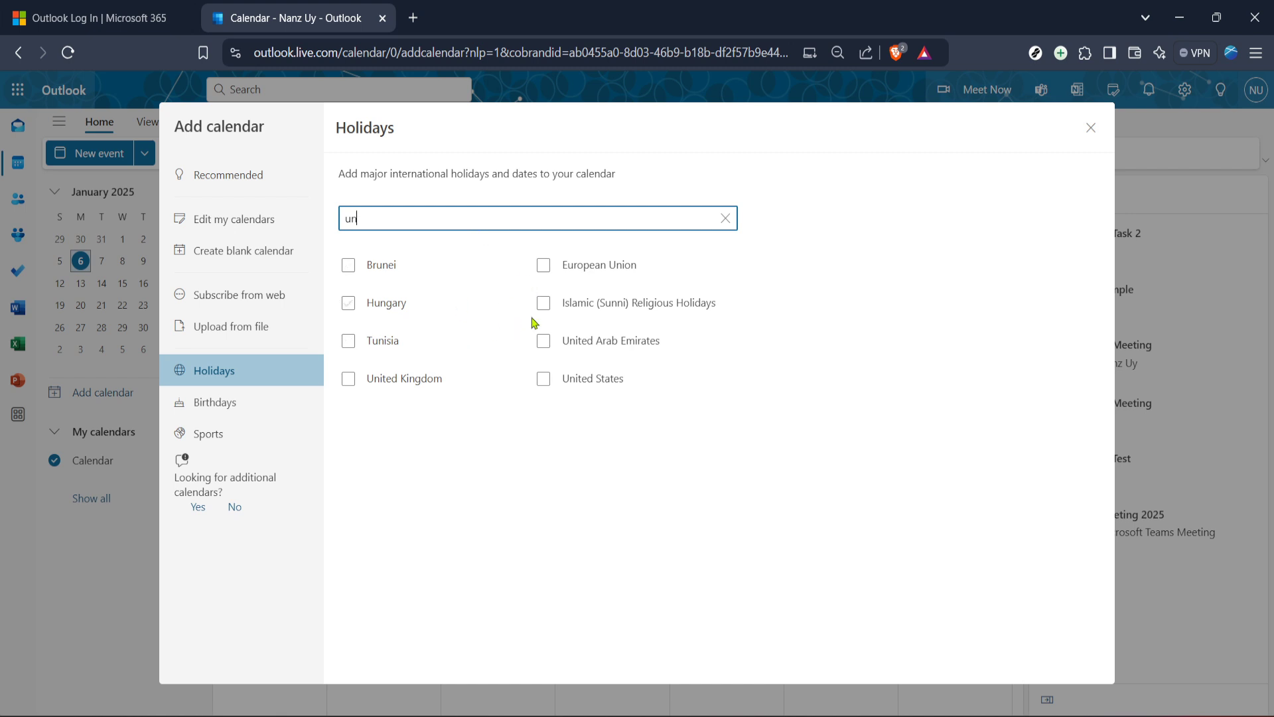
{"action": "left_click", "coordinate": [415, 379]}
{"action": "left_click", "coordinate": [629, 378]}
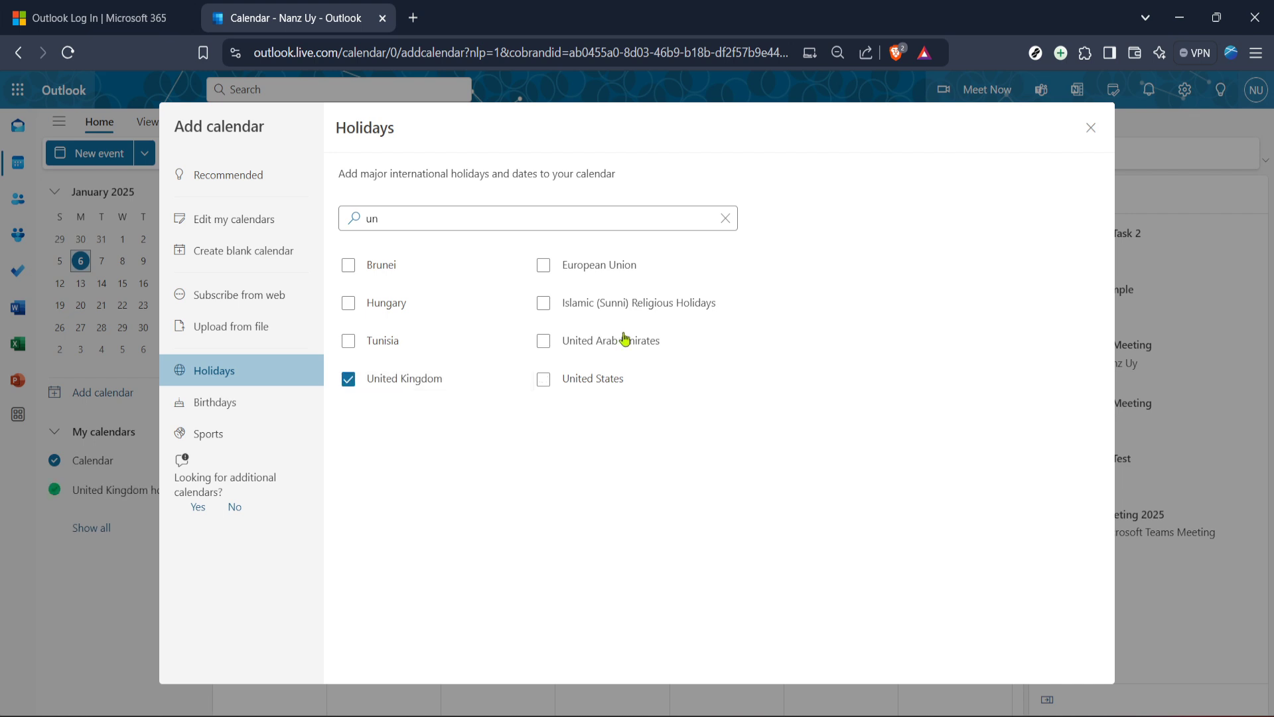
- Close the Add calendar dialog, show all calendars, and toggle United Kingdom holidays off and on
{"action": "left_click", "coordinate": [1092, 130]}
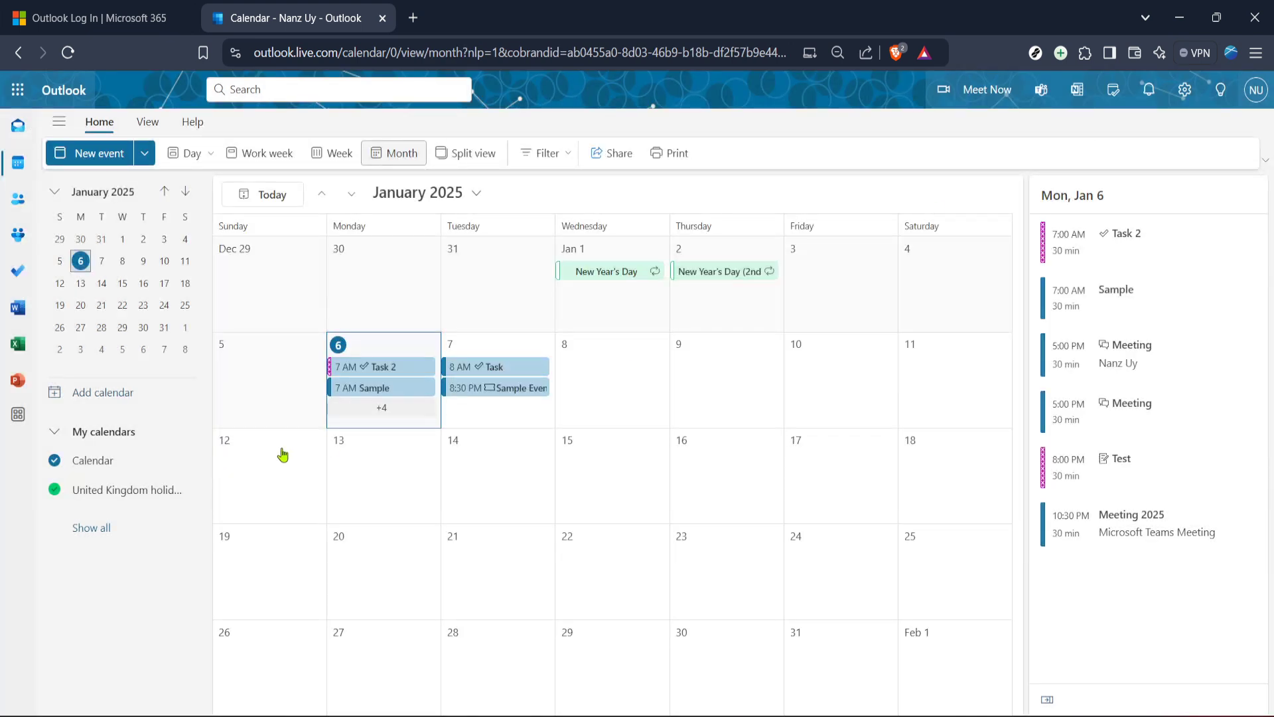
{"action": "left_click", "coordinate": [104, 527]}
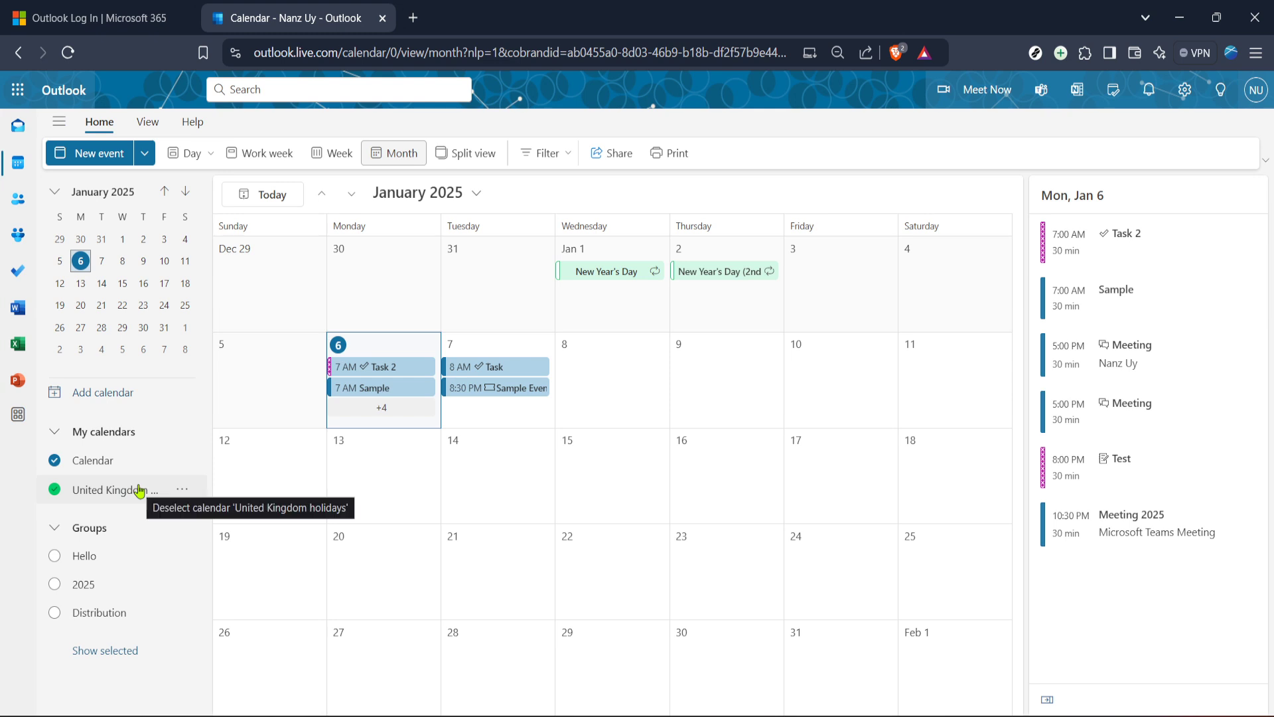
{"action": "left_click", "coordinate": [140, 489]}
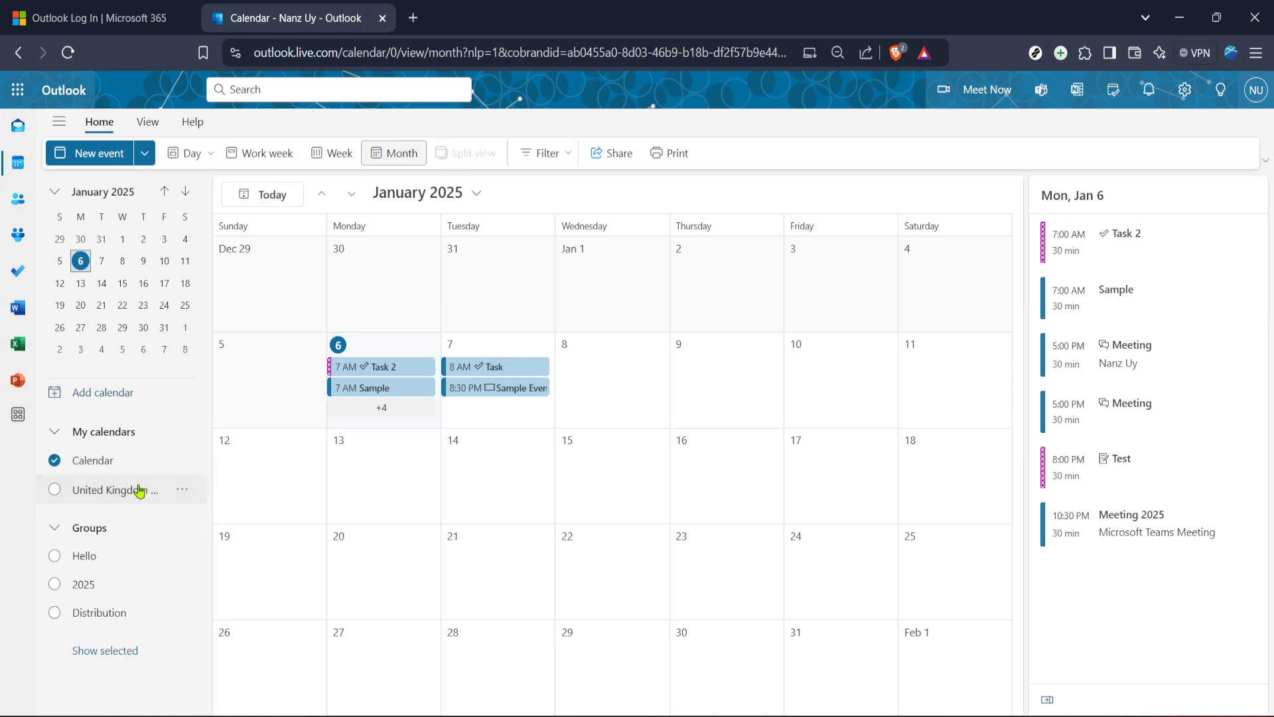
{"action": "left_click", "coordinate": [139, 489]}
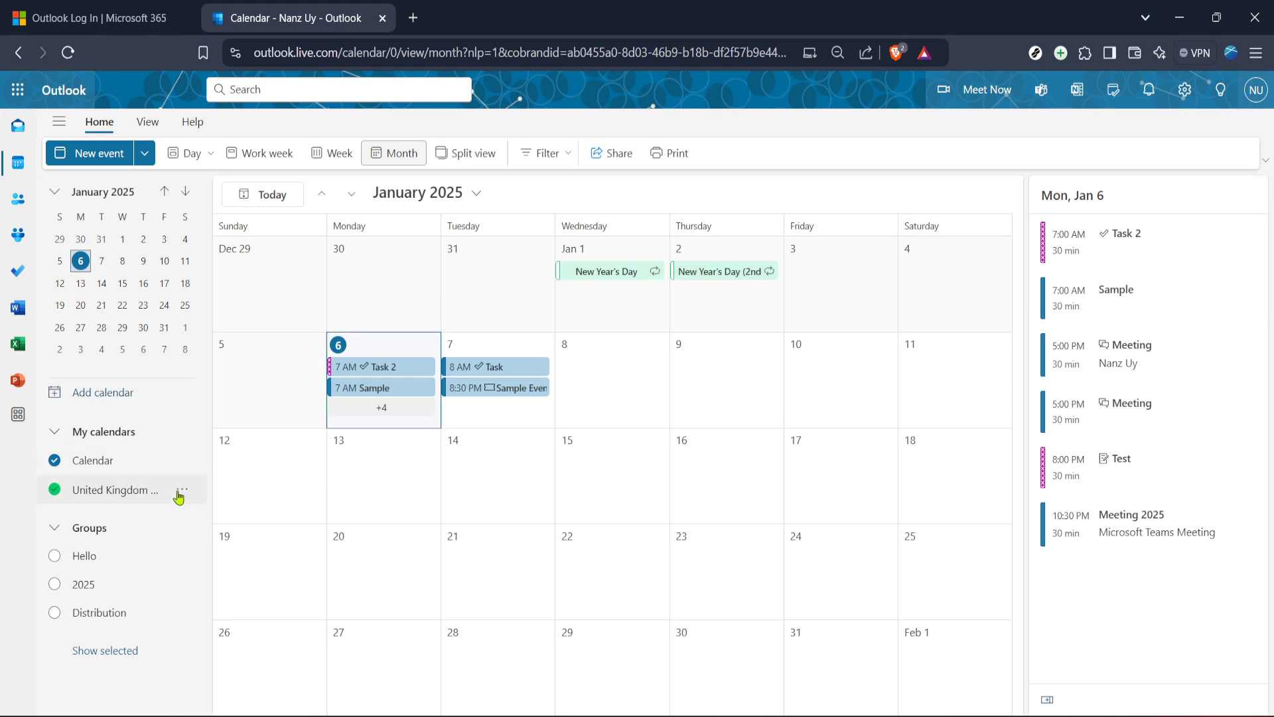
{"action": "left_click", "coordinate": [126, 499]}
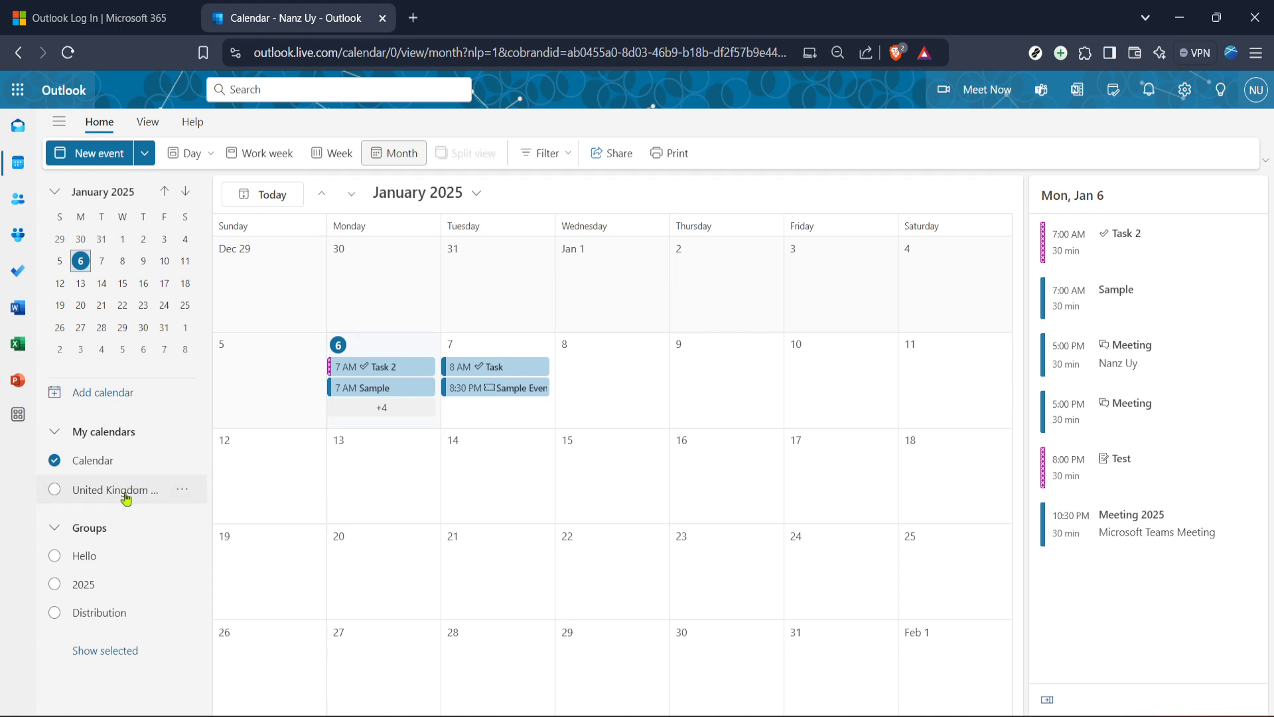
{"action": "left_click", "coordinate": [126, 498]}
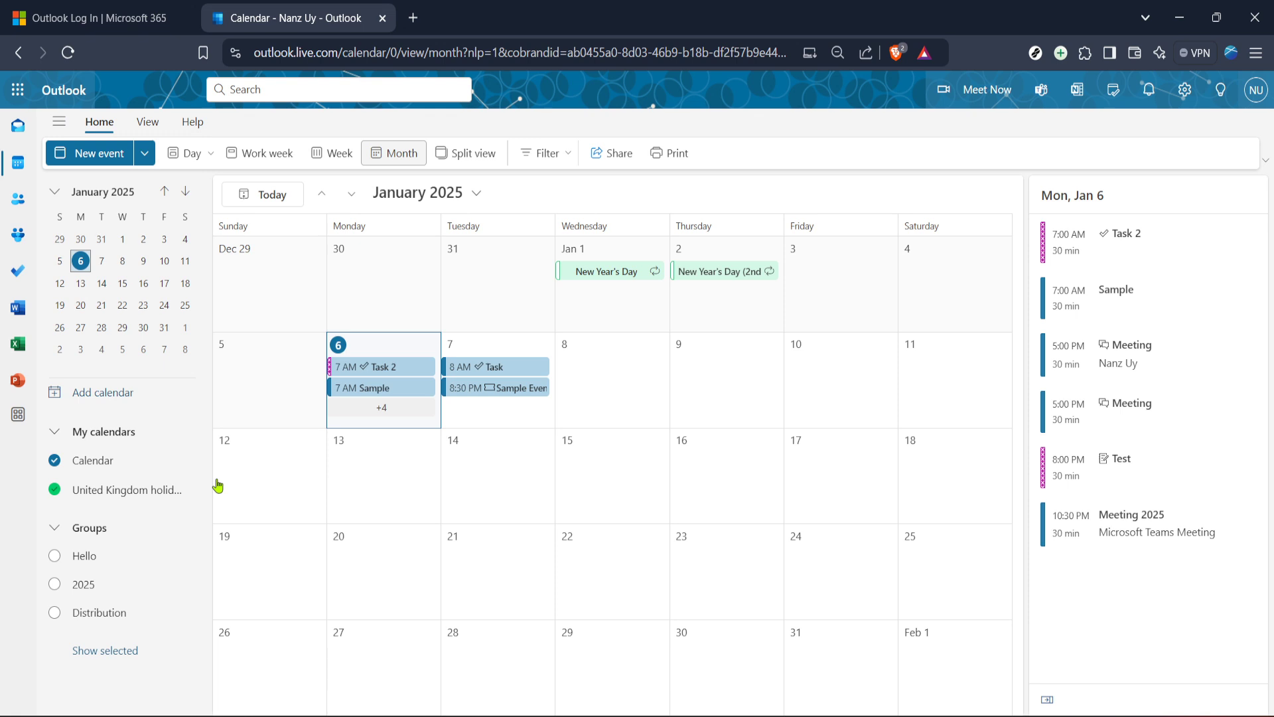
{"action": "key", "text": "alt"}
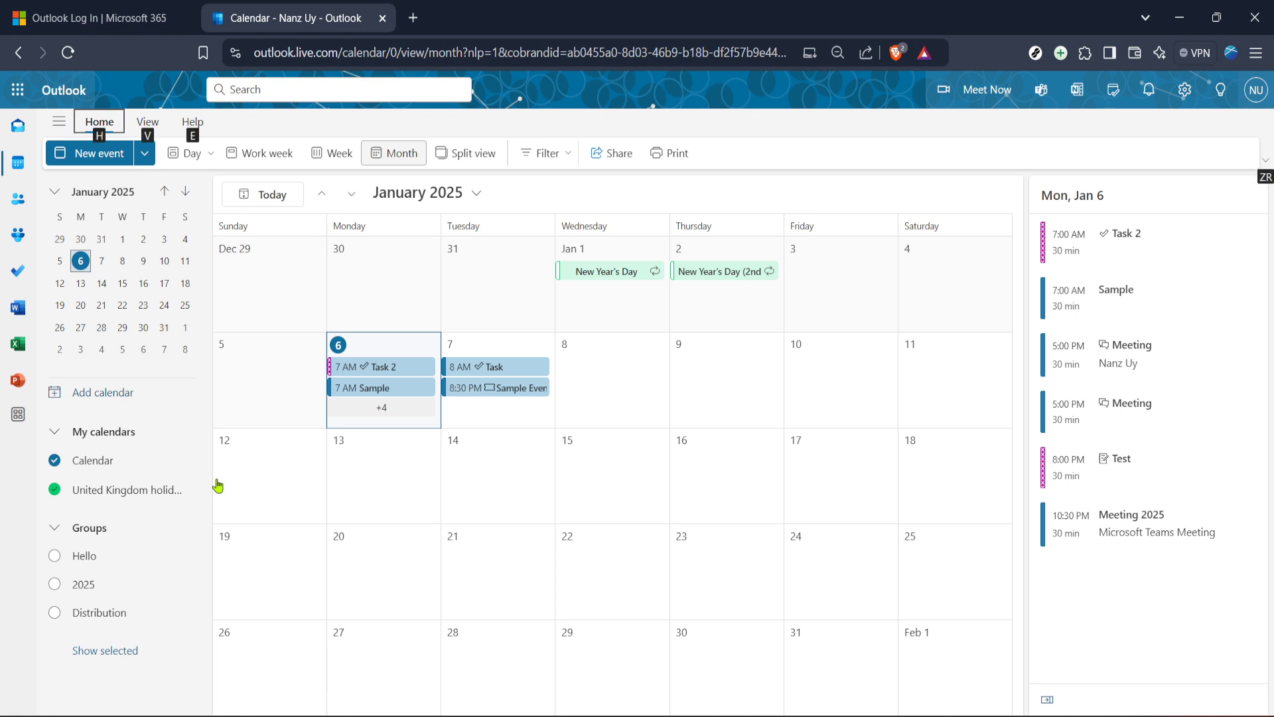
{"action": "key", "text": "Escape"}
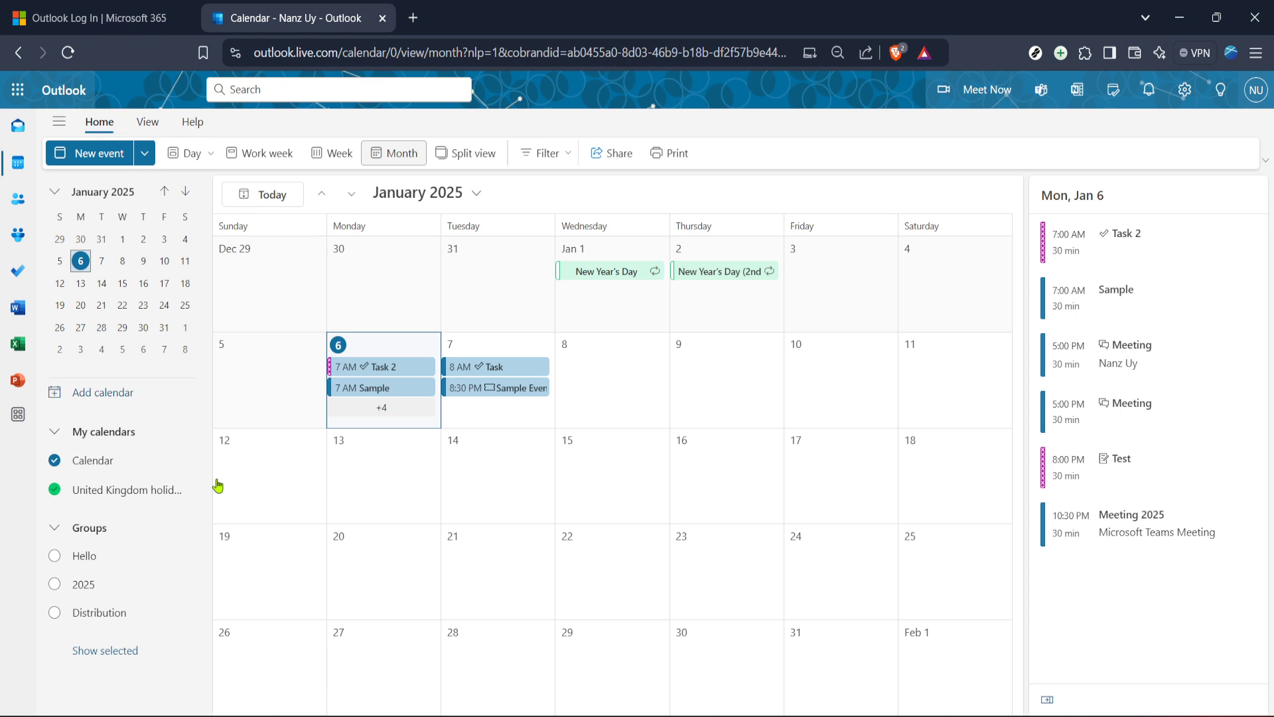